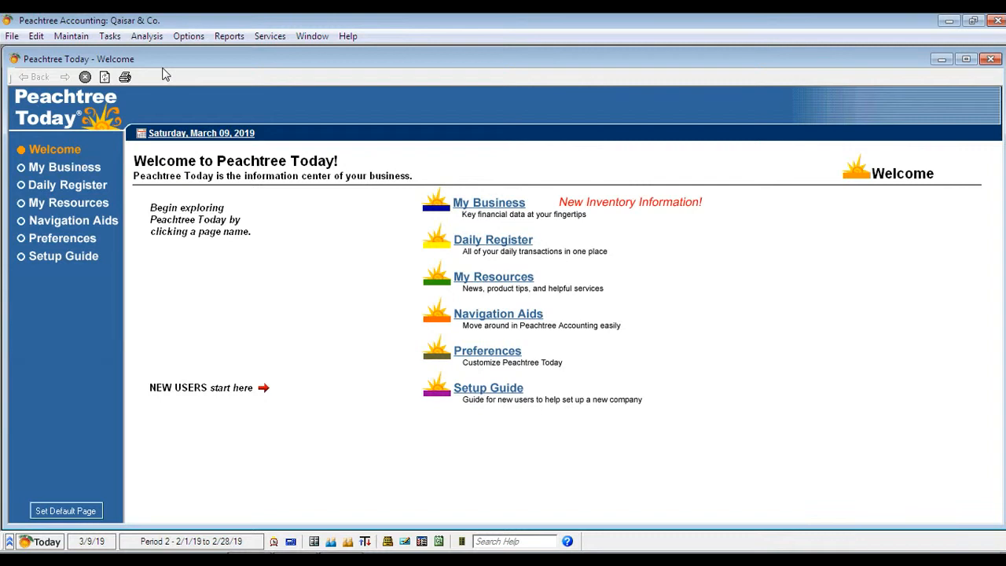
- Start a new purchase order from the purchasing tasks and select Qaisar & Co. as its vendor
{"action": "left_click", "coordinate": [71, 36]}
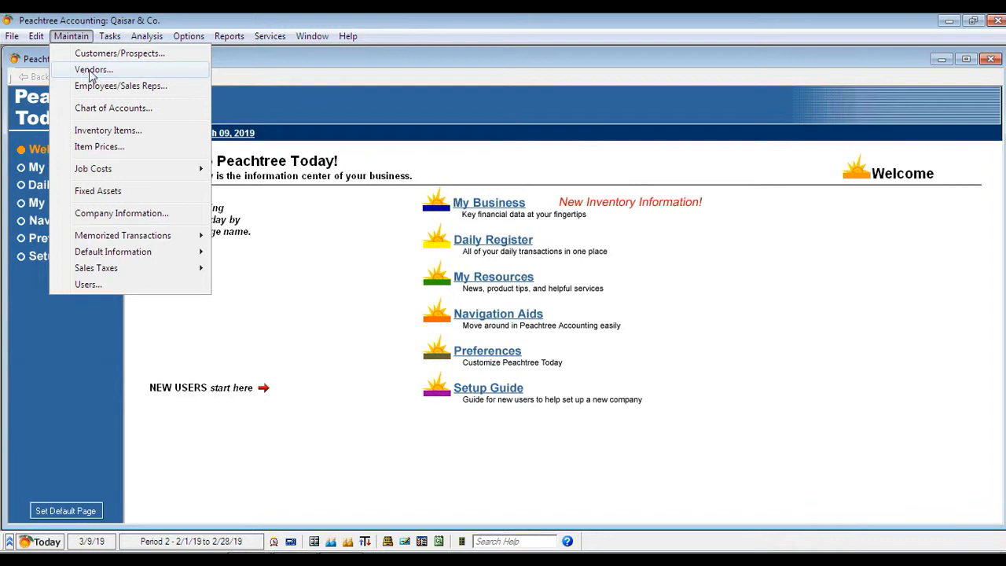
{"action": "mouse_move", "coordinate": [113, 41]}
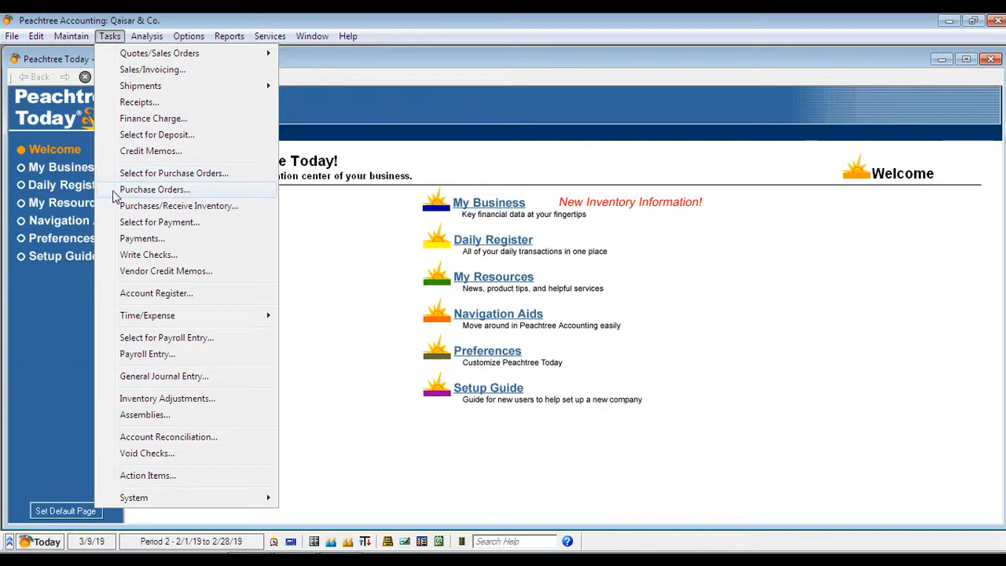
{"action": "left_click", "coordinate": [155, 193]}
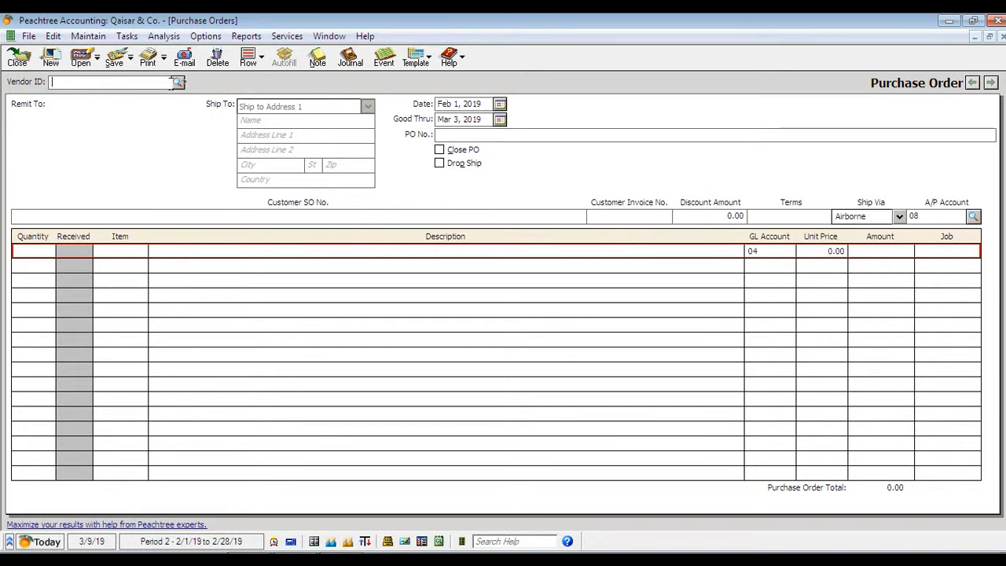
{"action": "left_click", "coordinate": [176, 82]}
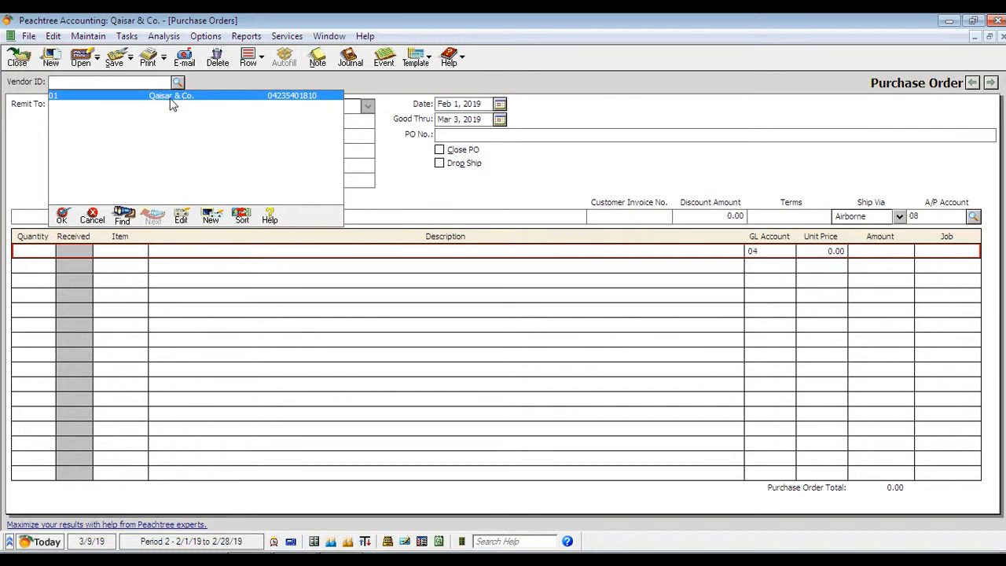
{"action": "double_click", "coordinate": [170, 102]}
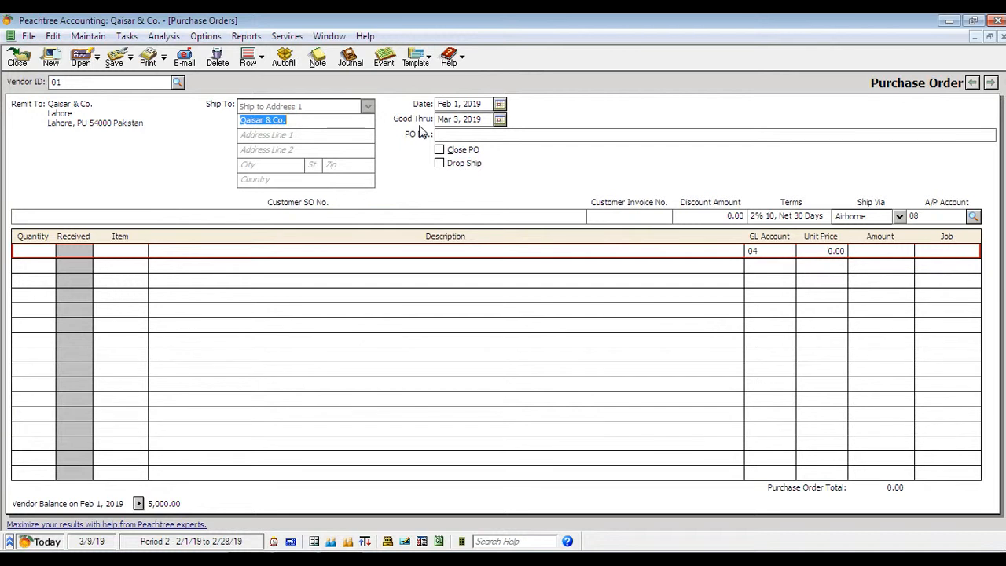
- Enter the purchase order number in the order header, with the Close PO option off
{"action": "left_click", "coordinate": [453, 133]}
{"action": "type", "text": "01"}
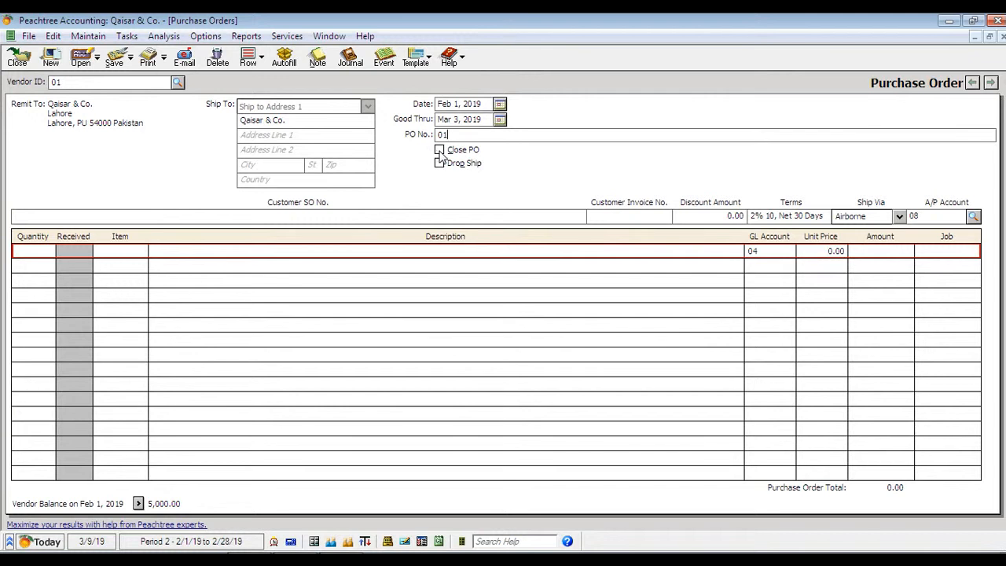
{"action": "left_click", "coordinate": [441, 151]}
{"action": "left_click", "coordinate": [440, 151]}
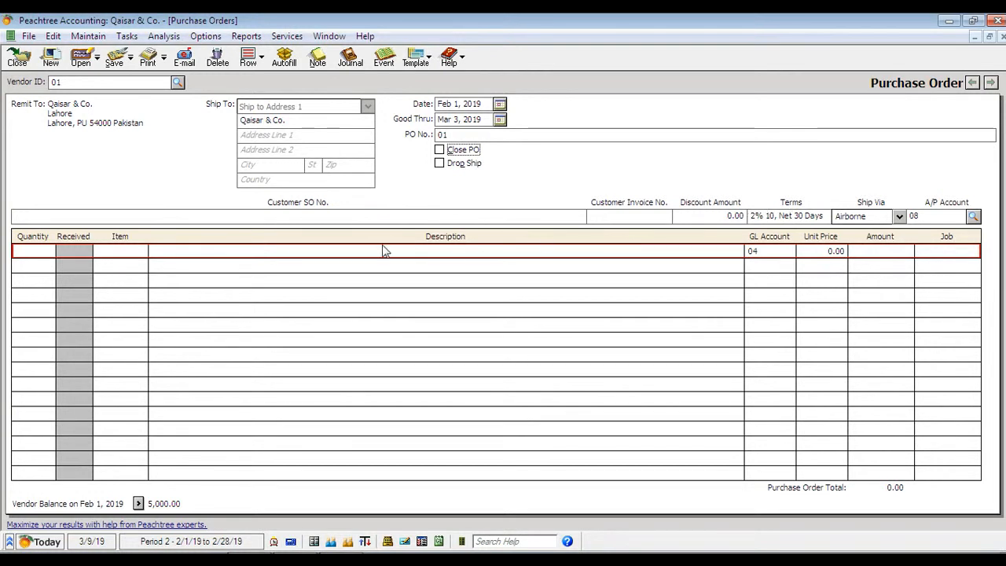
- Fill the first order line with quantity 10, the Ram item and a unit price of 500
{"action": "left_click", "coordinate": [37, 250]}
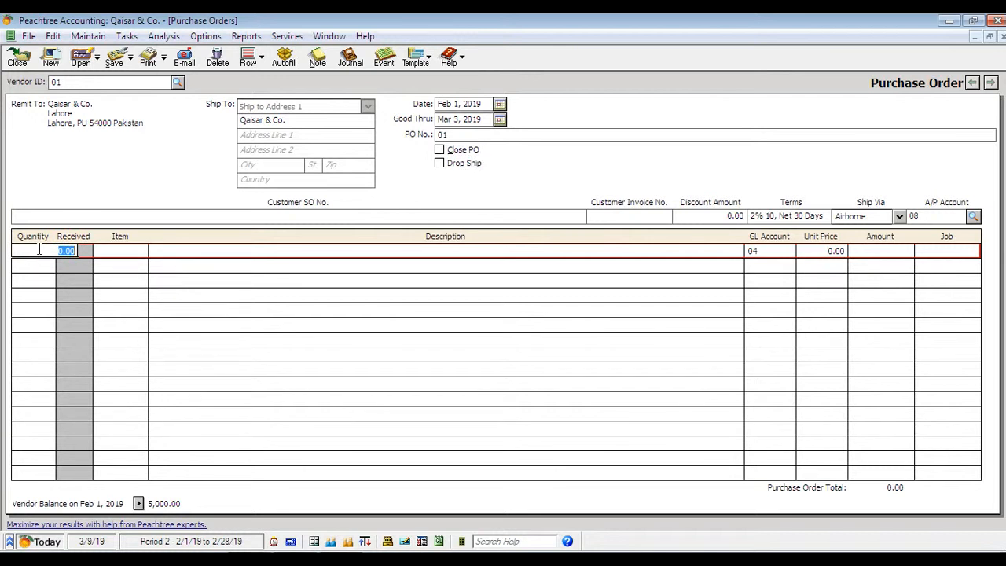
{"action": "type", "text": "10"}
{"action": "key", "text": "Tab"}
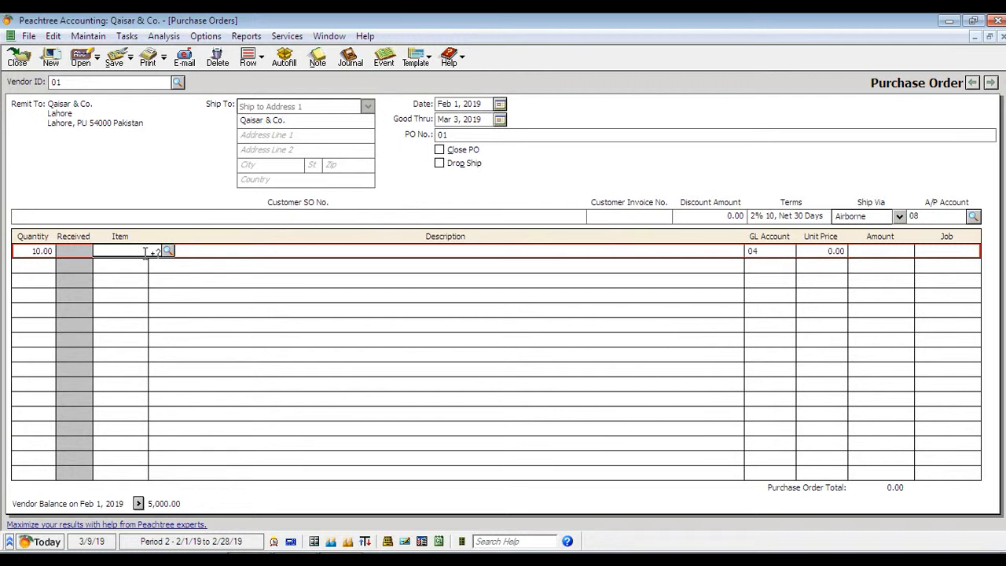
{"action": "left_click", "coordinate": [168, 250]}
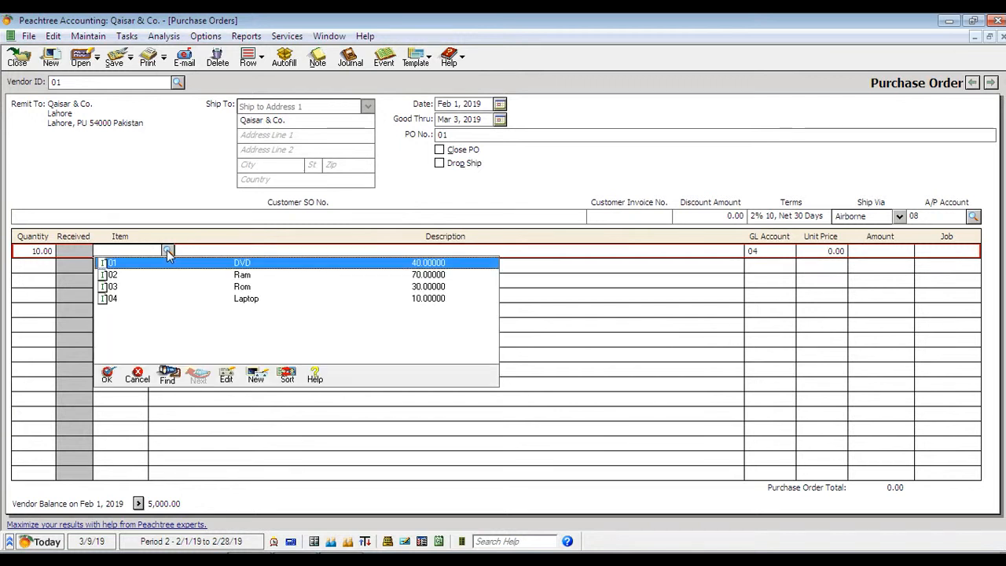
{"action": "double_click", "coordinate": [243, 278]}
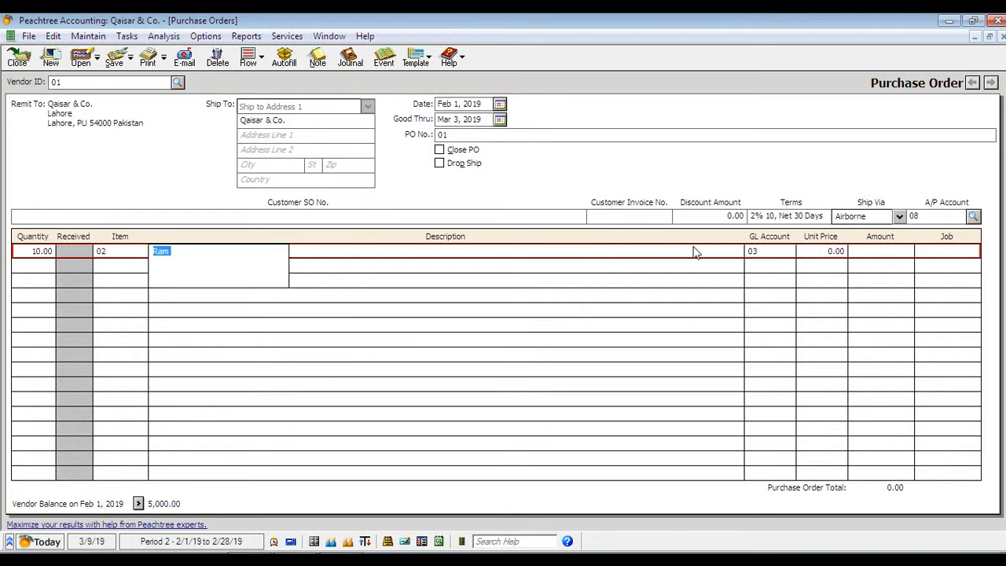
{"action": "left_click", "coordinate": [815, 257]}
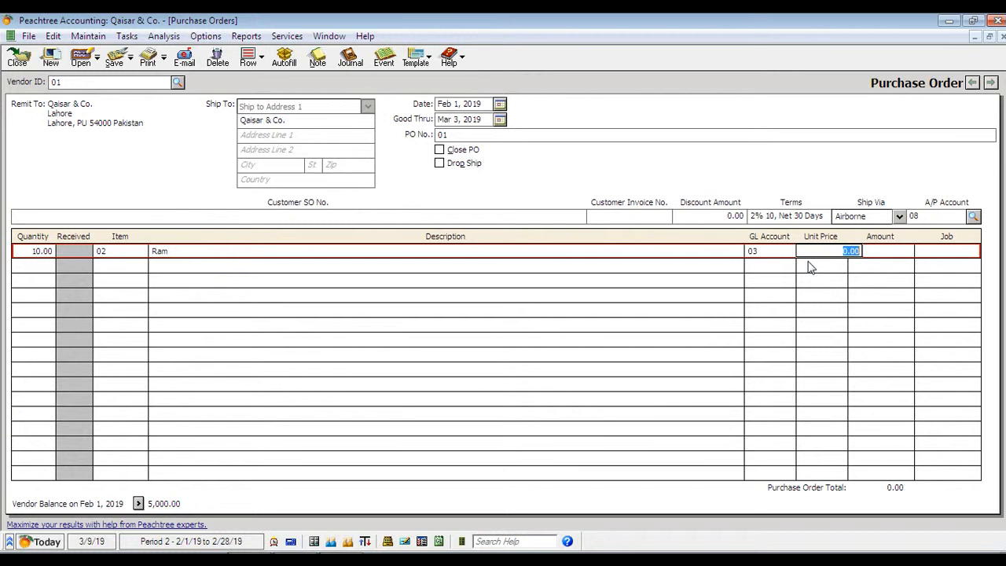
{"action": "type", "text": "500"}
{"action": "key", "text": "Tab"}
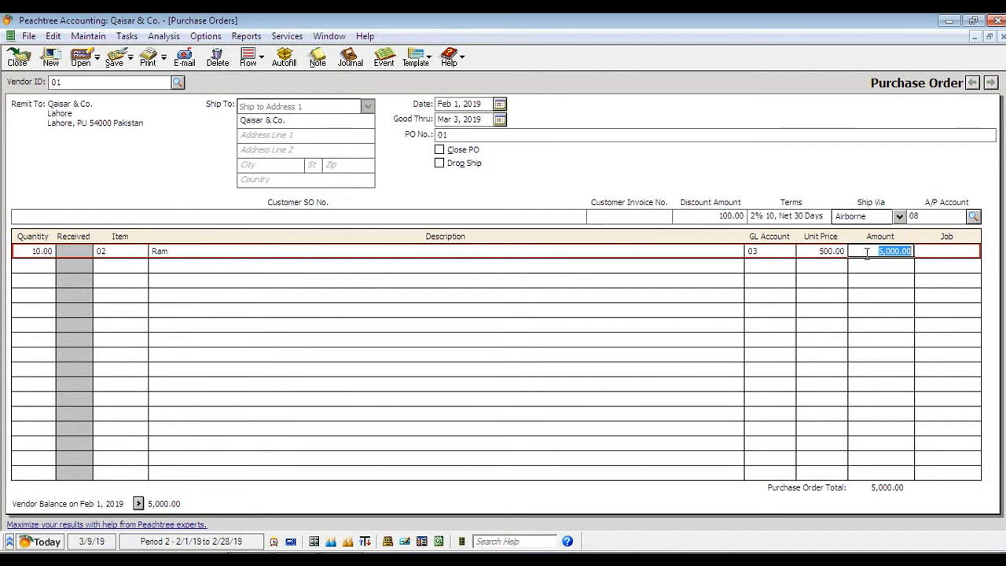
{"action": "left_click", "coordinate": [958, 254]}
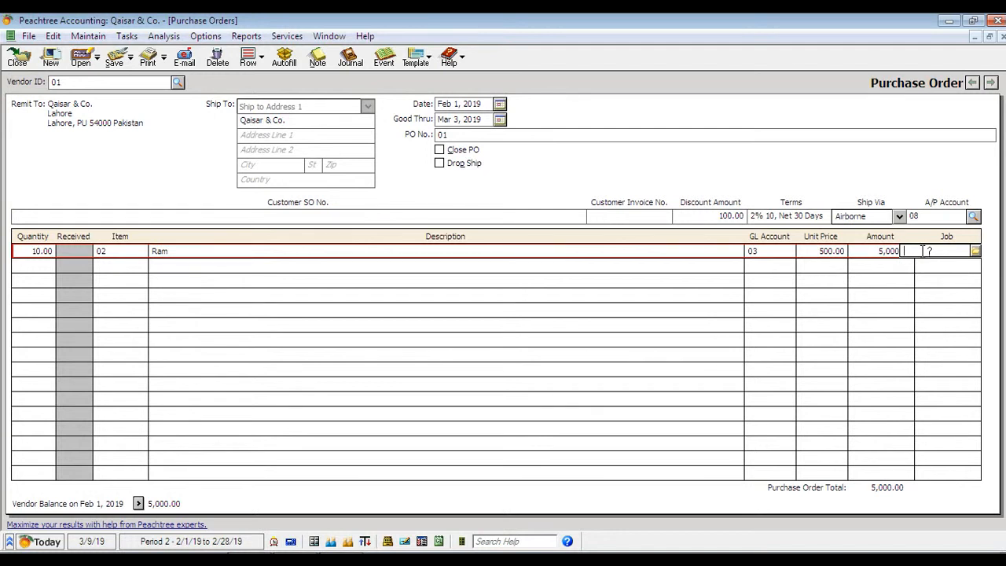
{"action": "left_click", "coordinate": [976, 253]}
{"action": "left_click", "coordinate": [975, 253]}
- View the ledger behind the vendor balance, close it and maximize the purchase order window again
{"action": "left_click", "coordinate": [138, 504]}
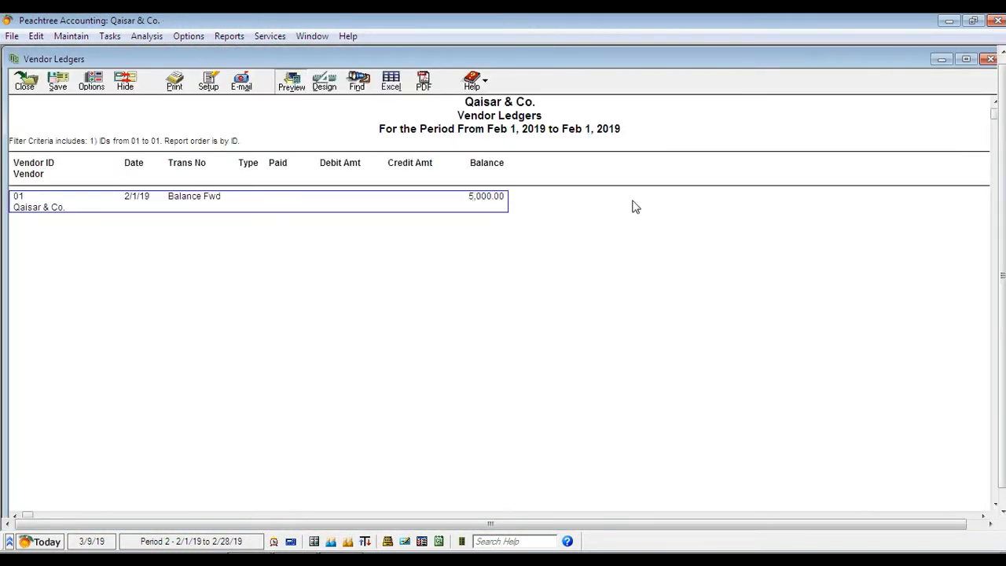
{"action": "left_click", "coordinate": [991, 61]}
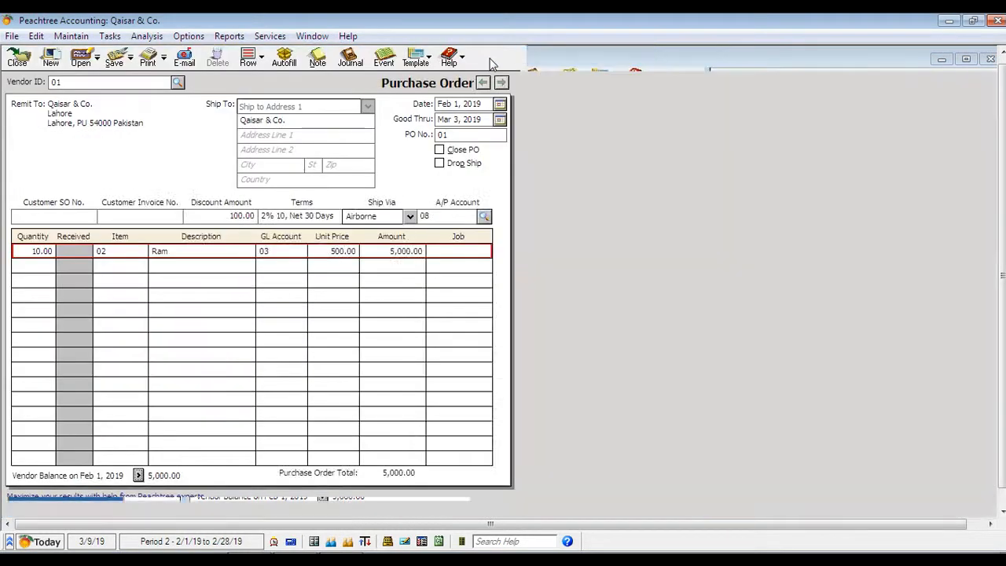
{"action": "double_click", "coordinate": [491, 58]}
- Save the purchase order and reopen it from the list of February 2019 purchase orders
{"action": "left_click", "coordinate": [114, 63]}
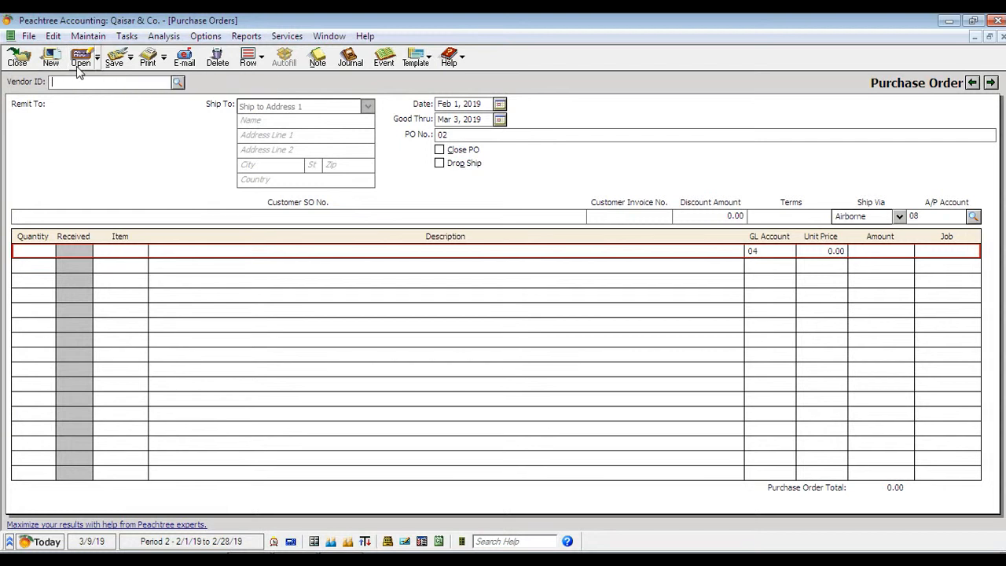
{"action": "left_click", "coordinate": [81, 59]}
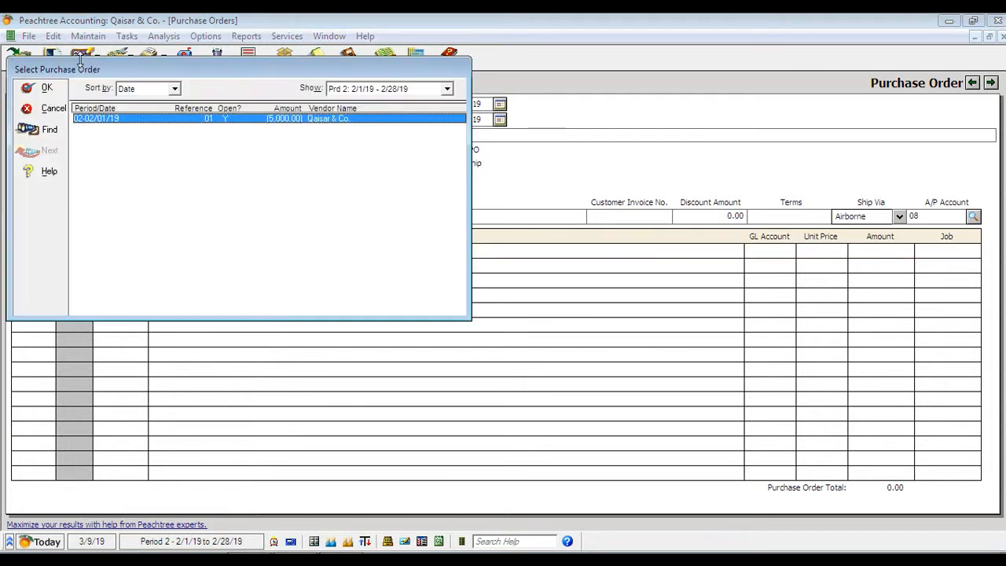
{"action": "left_click_drag", "start_coordinate": [183, 67], "coordinate": [309, 68]}
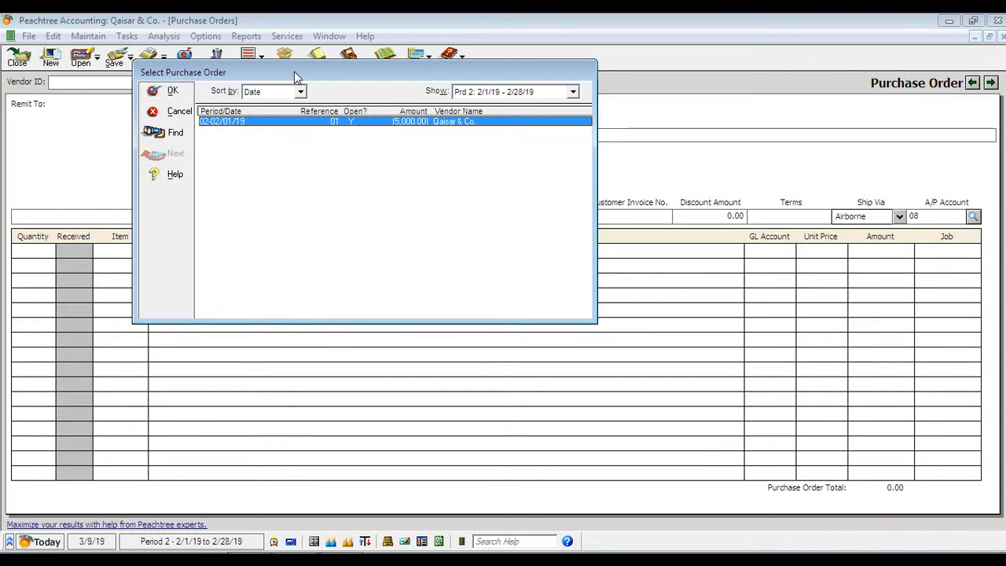
{"action": "double_click", "coordinate": [256, 124]}
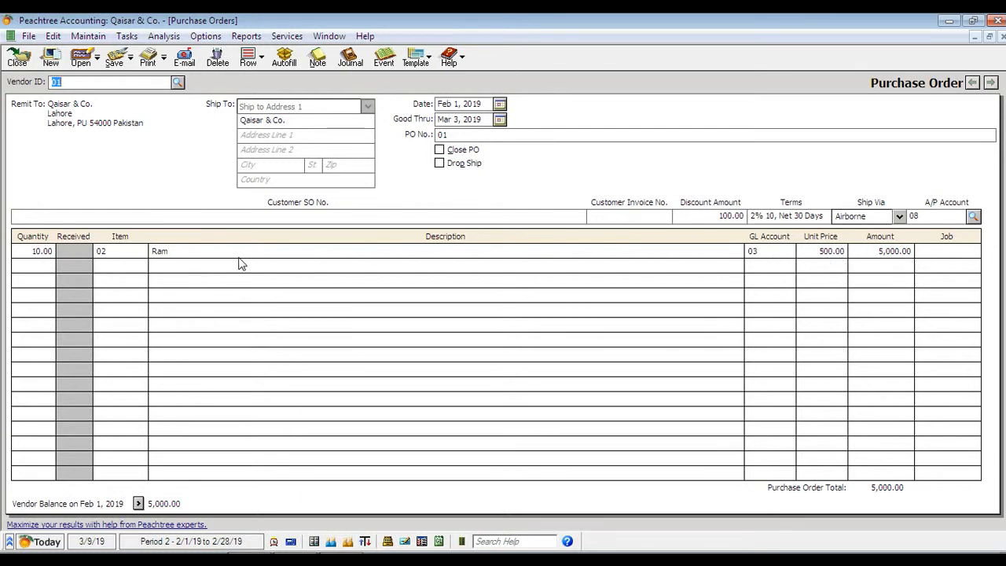
- Set the quantity of the Ram line to 50 and save the purchase order
{"action": "left_click", "coordinate": [31, 256]}
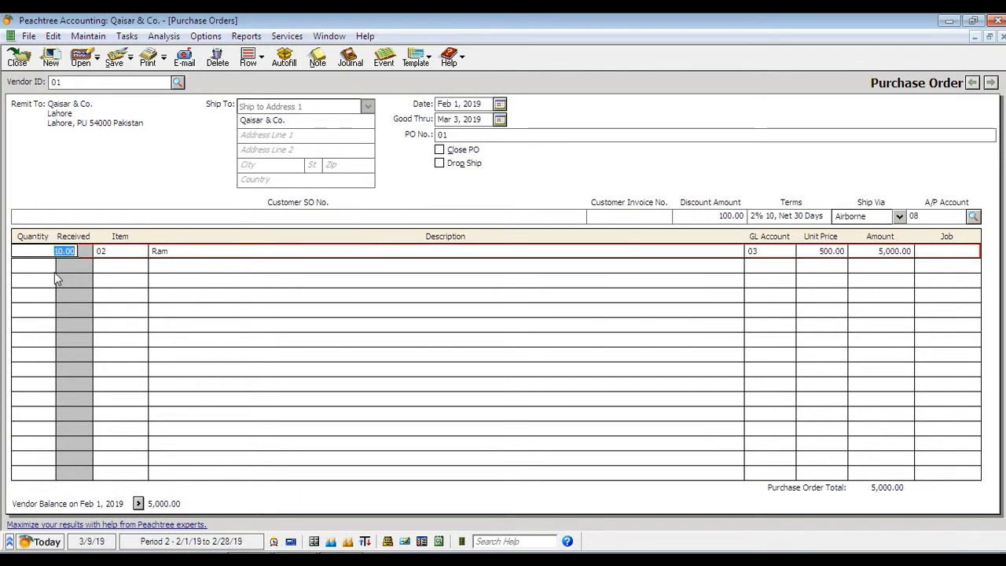
{"action": "type", "text": "50"}
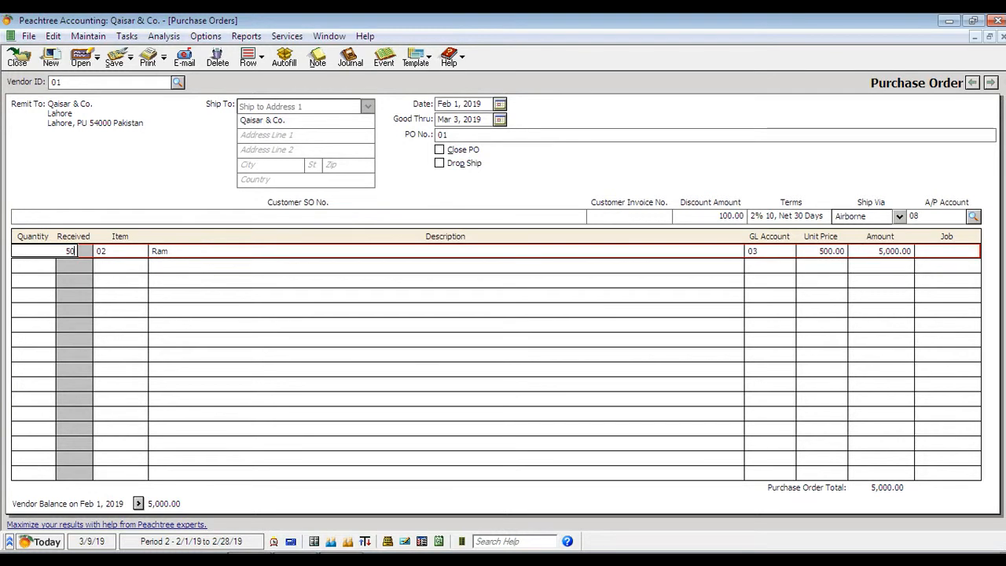
{"action": "key", "text": "Tab"}
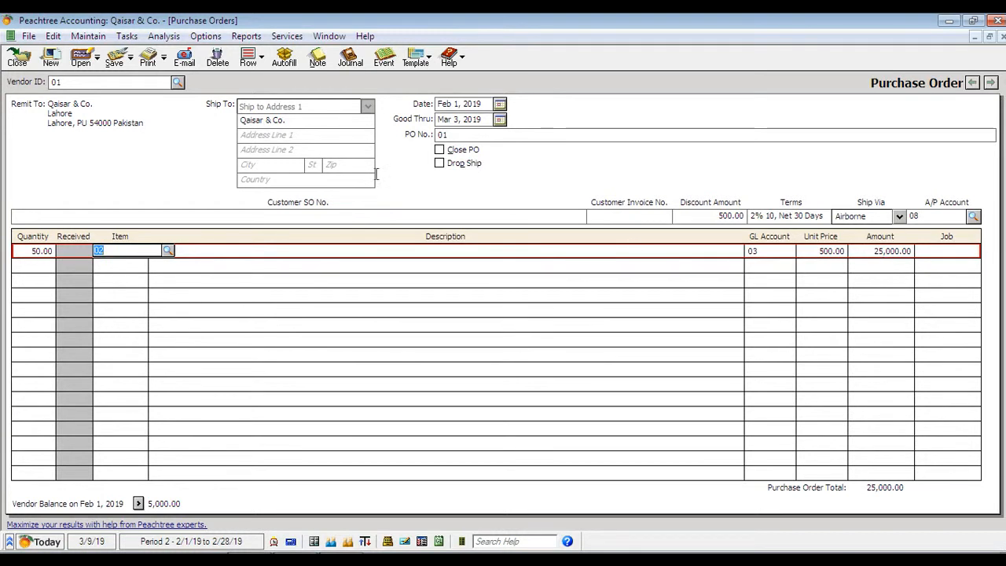
{"action": "left_click", "coordinate": [114, 60]}
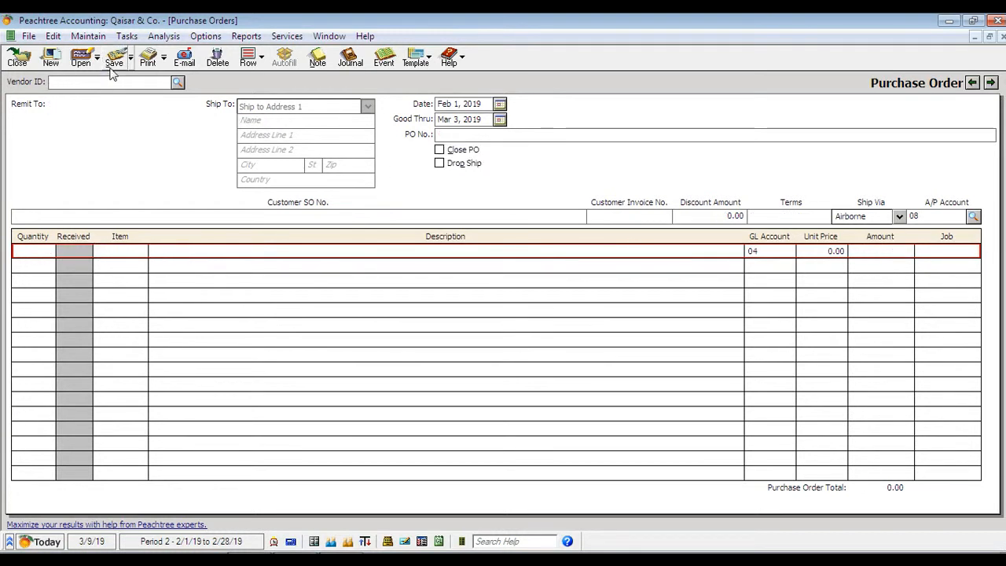
- Reopen the edited Qaisar & Co. purchase order to review its Ram line
{"action": "left_click", "coordinate": [81, 59]}
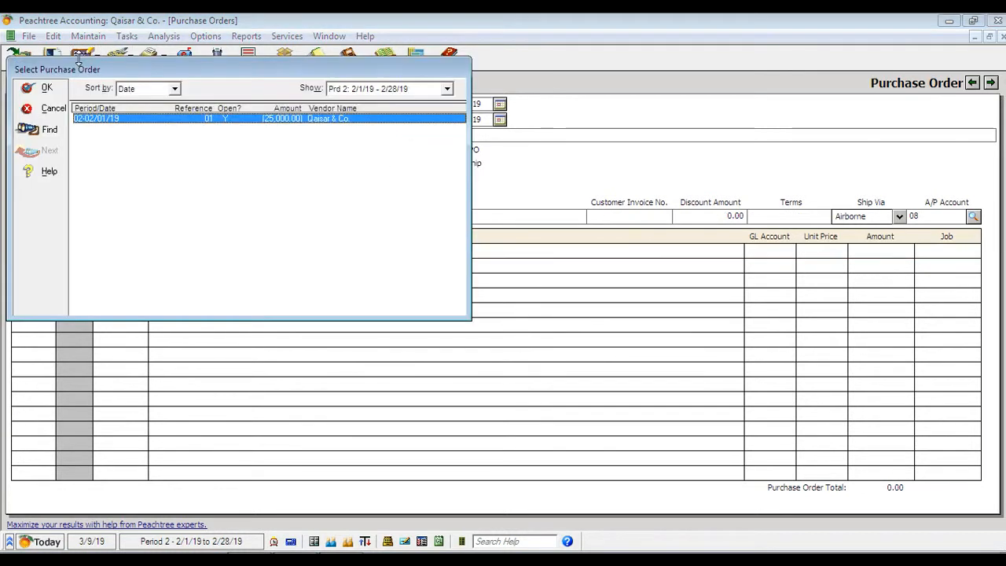
{"action": "double_click", "coordinate": [137, 119]}
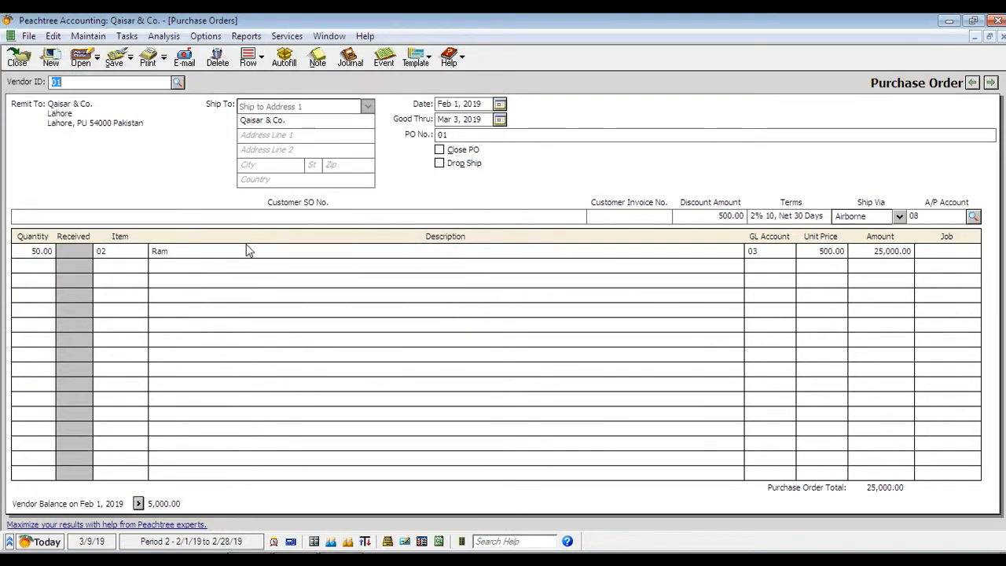